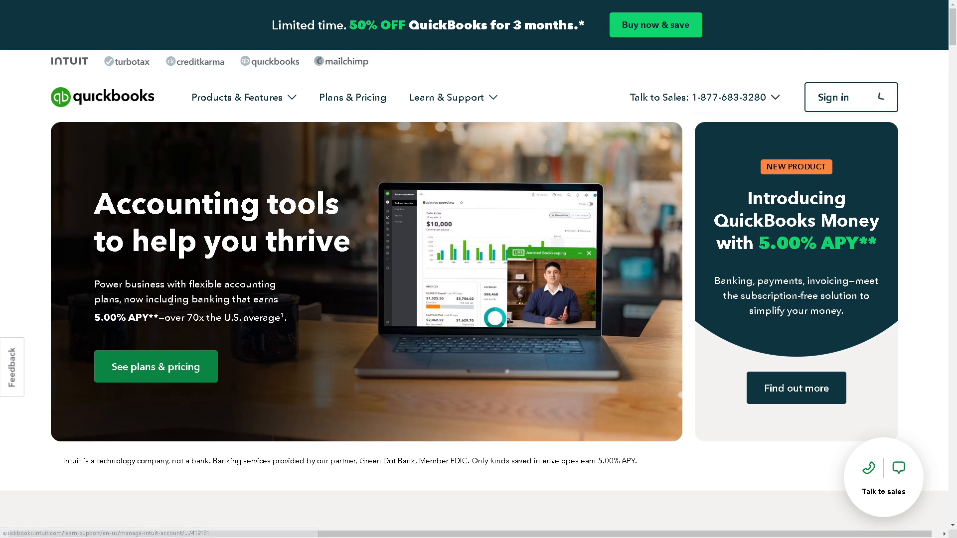
Choose the Simple Start plan and add Payroll Core to it.
scroll(203, 427, down, 5)
scroll(203, 426, down, 1)
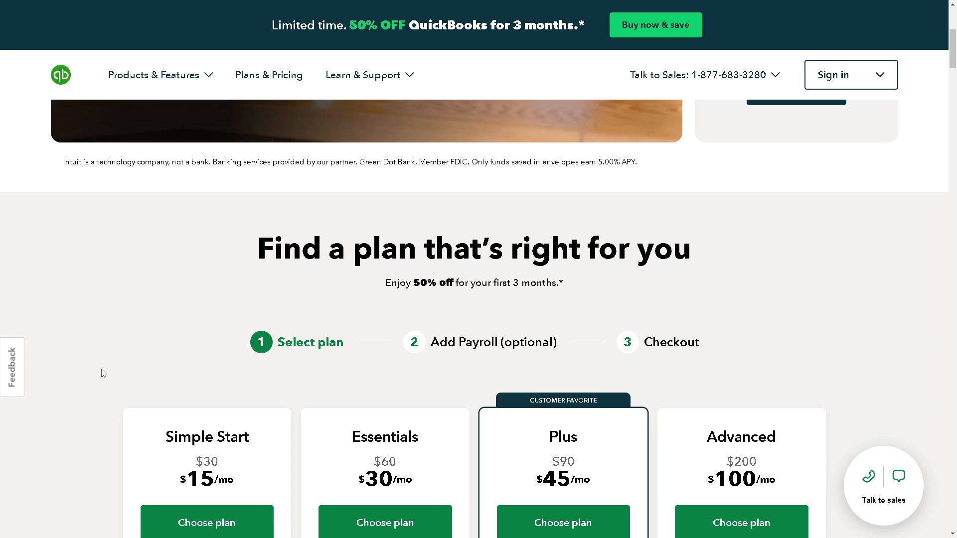
scroll(99, 372, down, 1)
scroll(172, 431, down, 1)
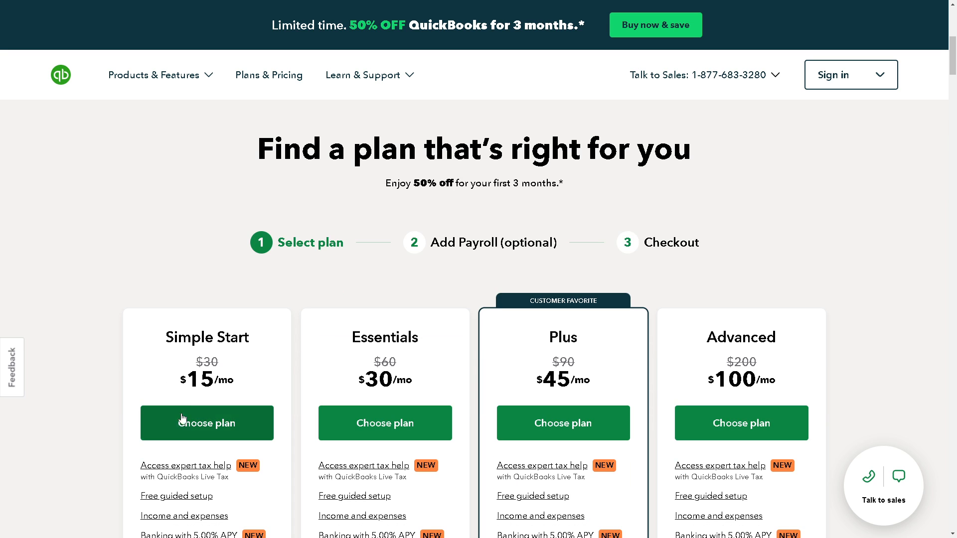
click(183, 422)
click(267, 399)
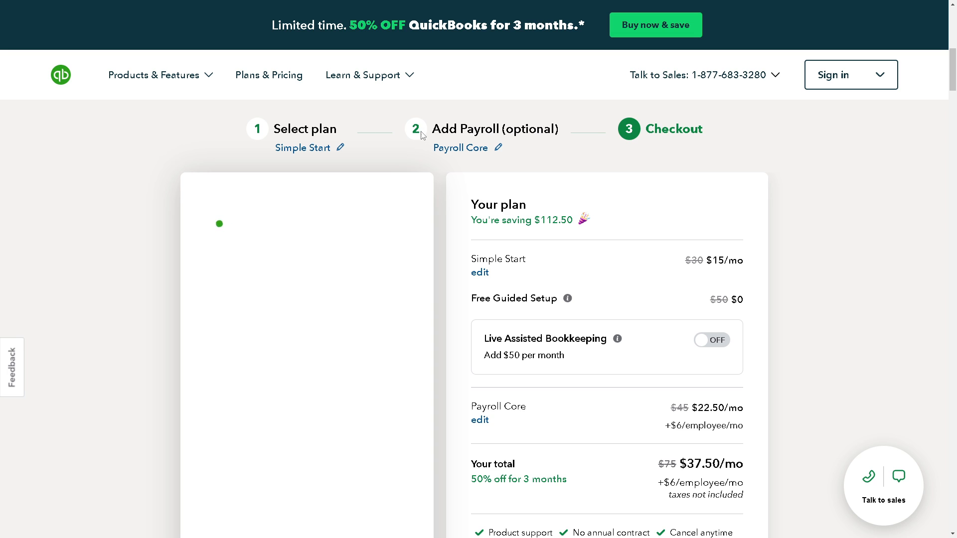
Return to the payroll options, review the full-service payroll details for Payroll Core and close them.
double_click(454, 129)
scroll(306, 298, down, 3)
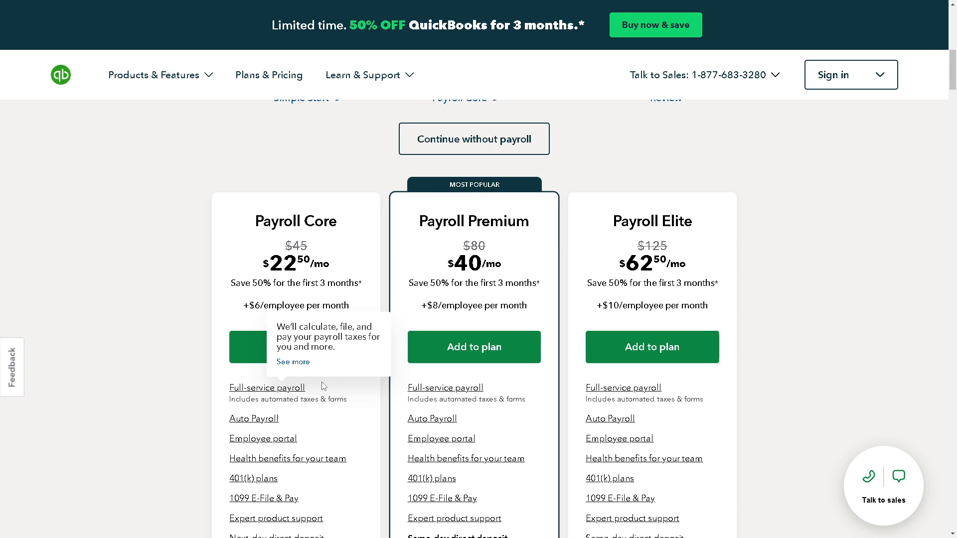
click(303, 289)
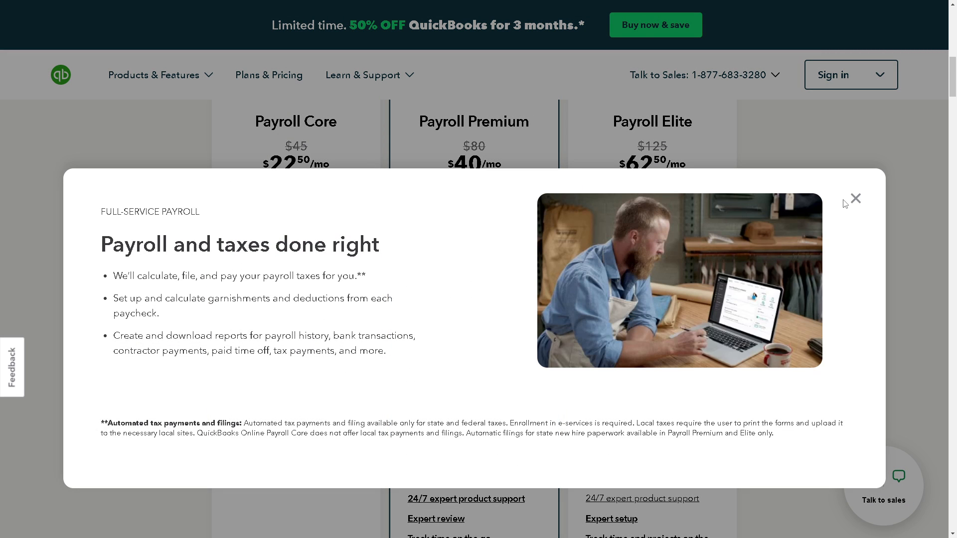
click(856, 199)
click(263, 250)
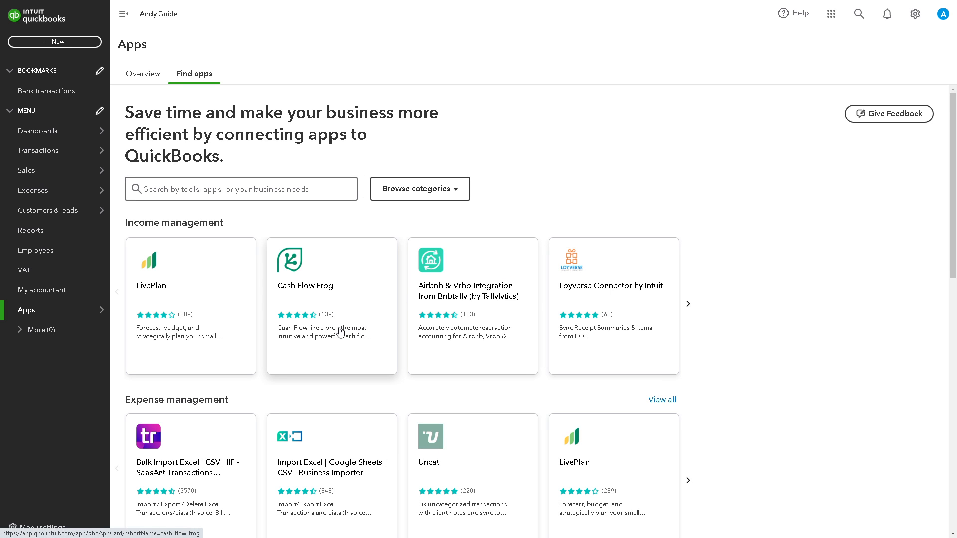
Examine the app categories offered for connection, from income and expense management down to inventory and data management.
scroll(334, 332, down, 1)
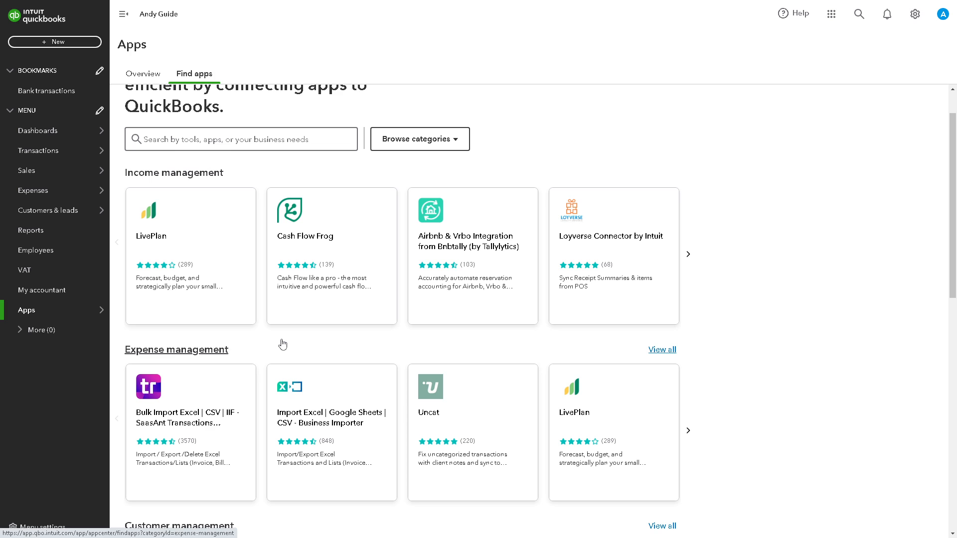
scroll(314, 344, down, 2)
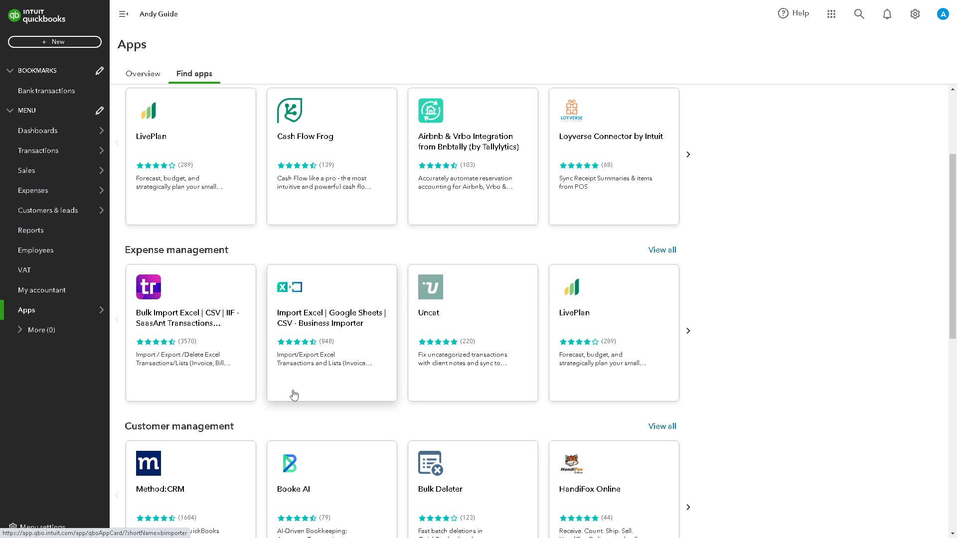
scroll(294, 397, down, 1)
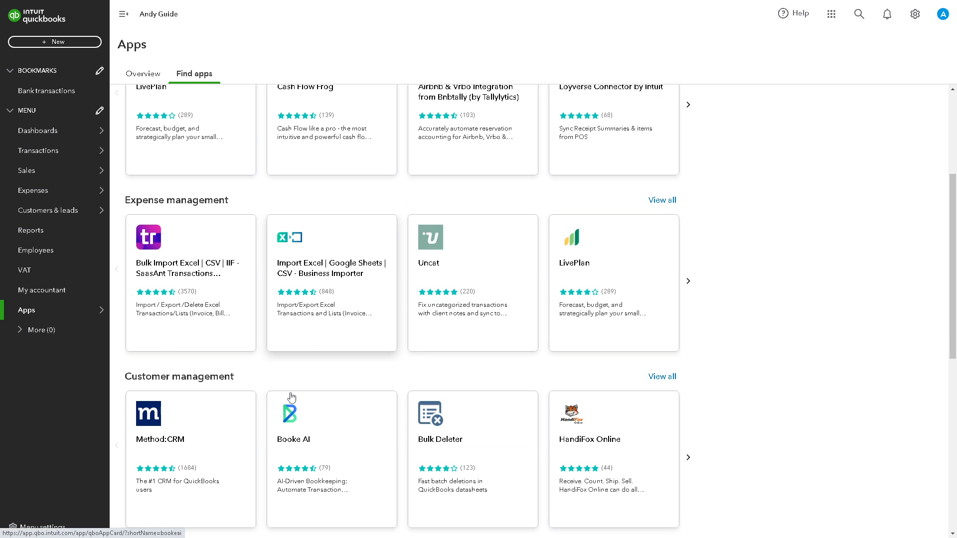
scroll(298, 401, down, 2)
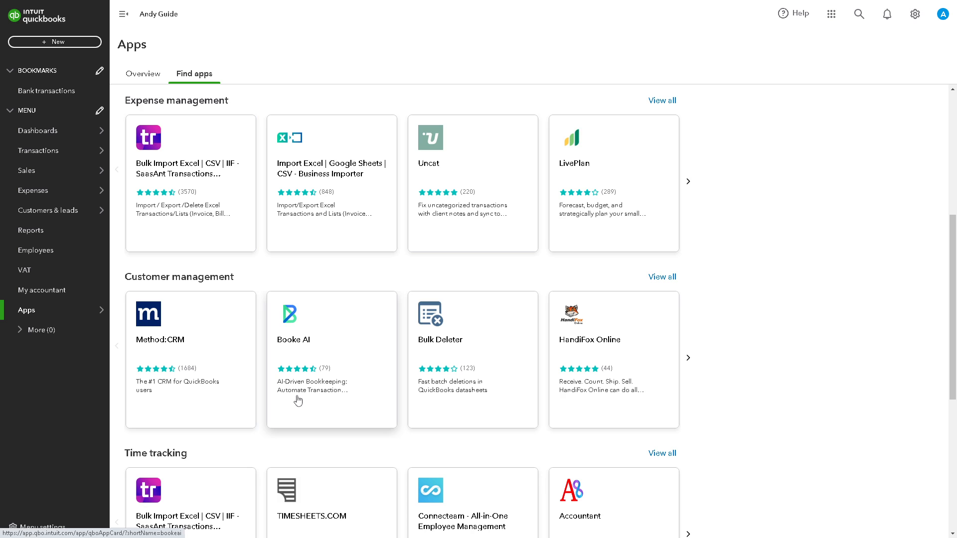
scroll(299, 400, down, 6)
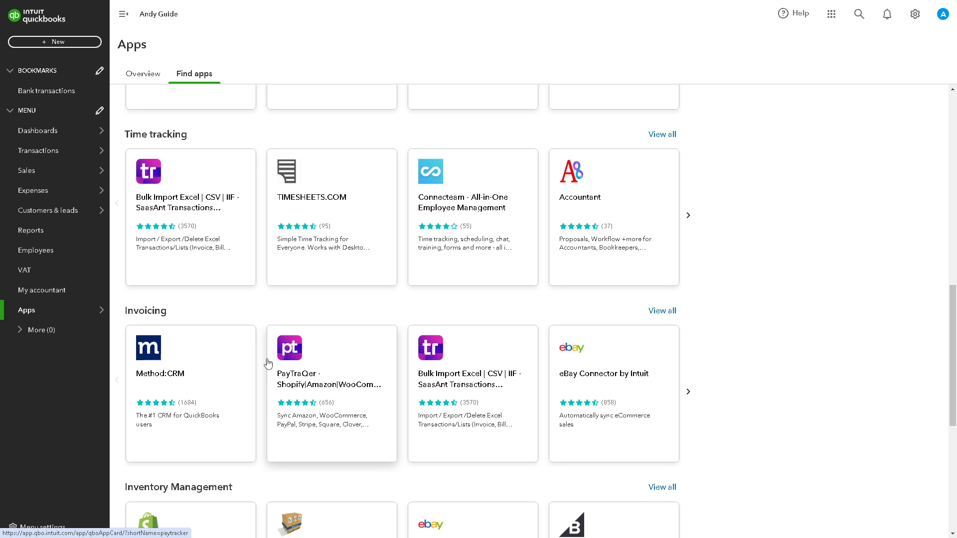
scroll(266, 364, down, 2)
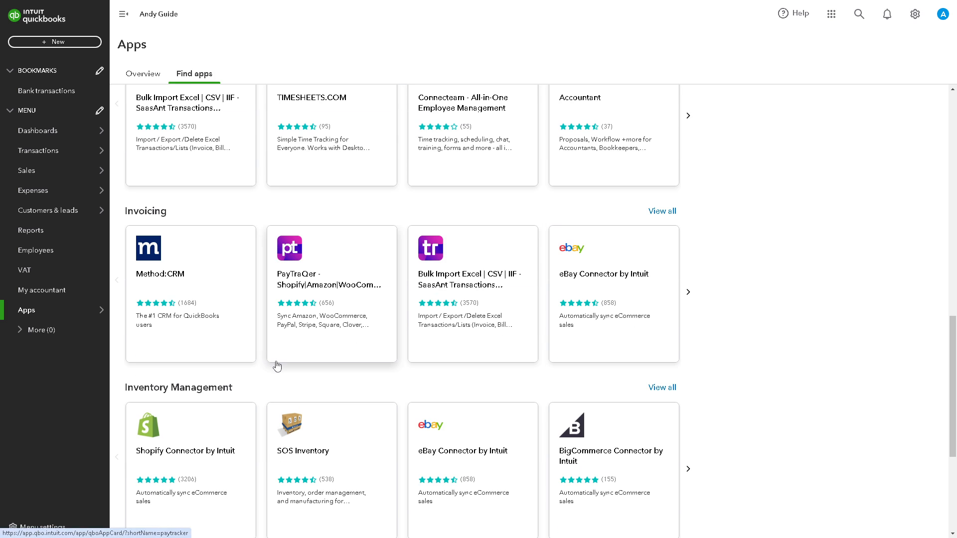
scroll(286, 367, down, 1)
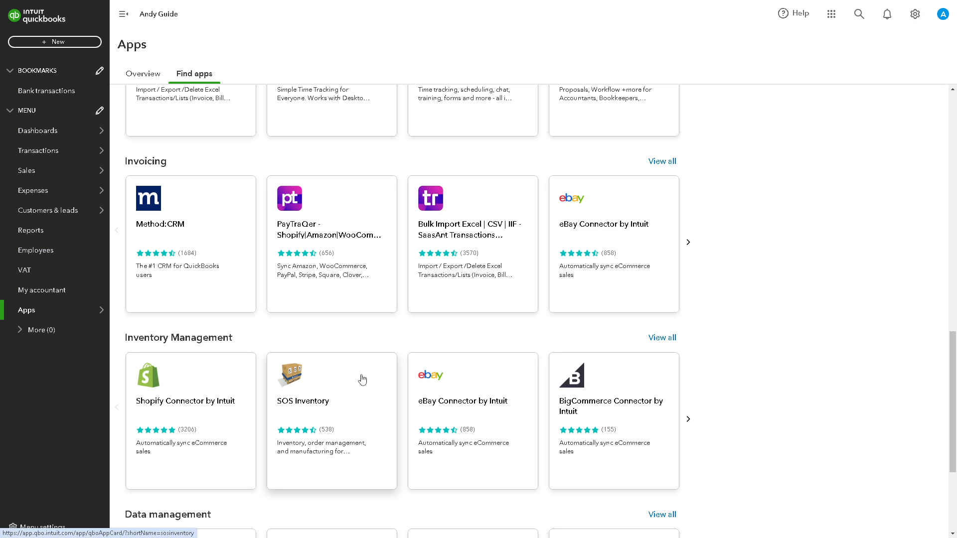
scroll(359, 374, down, 2)
scroll(367, 369, down, 2)
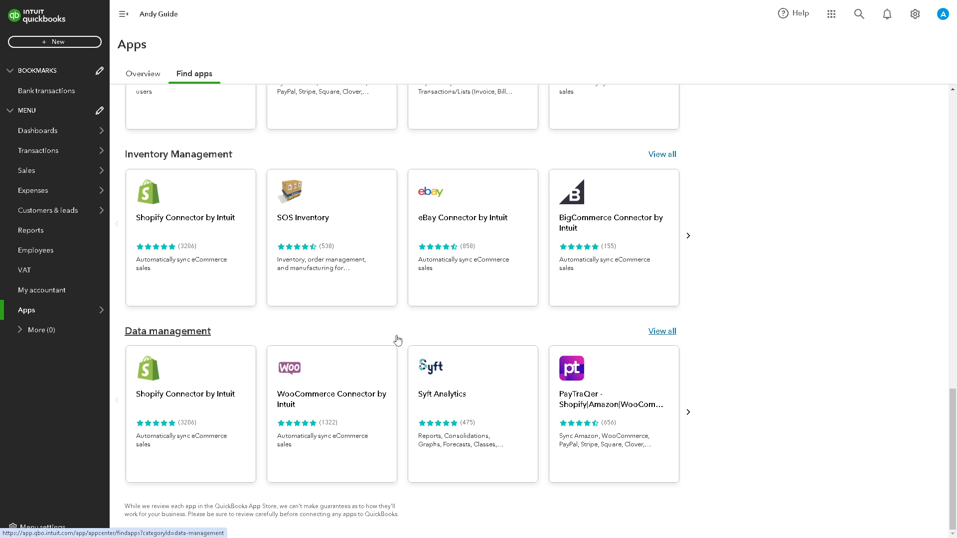
scroll(343, 342, up, 5)
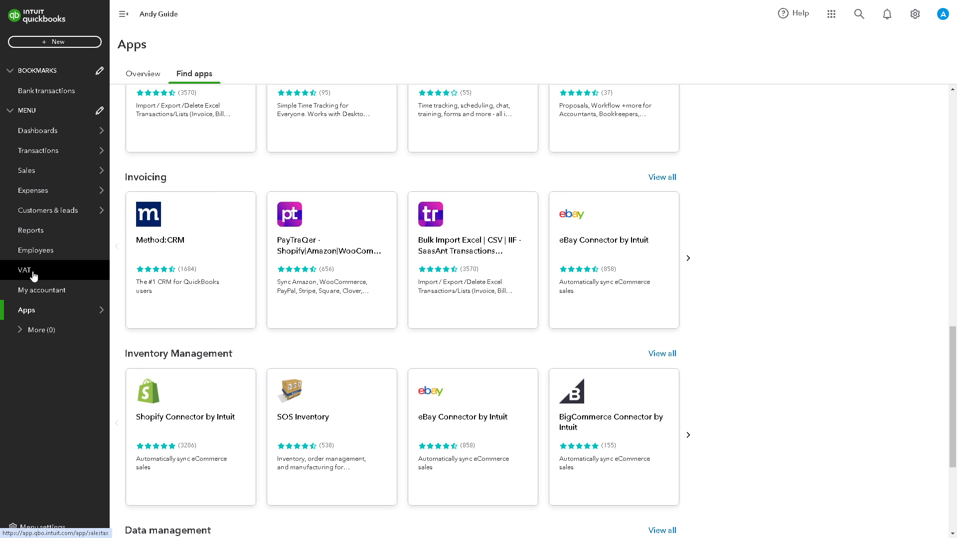
Create a new credit card credit transaction and choose the existing supplier as its payee.
mouse_move(67, 134)
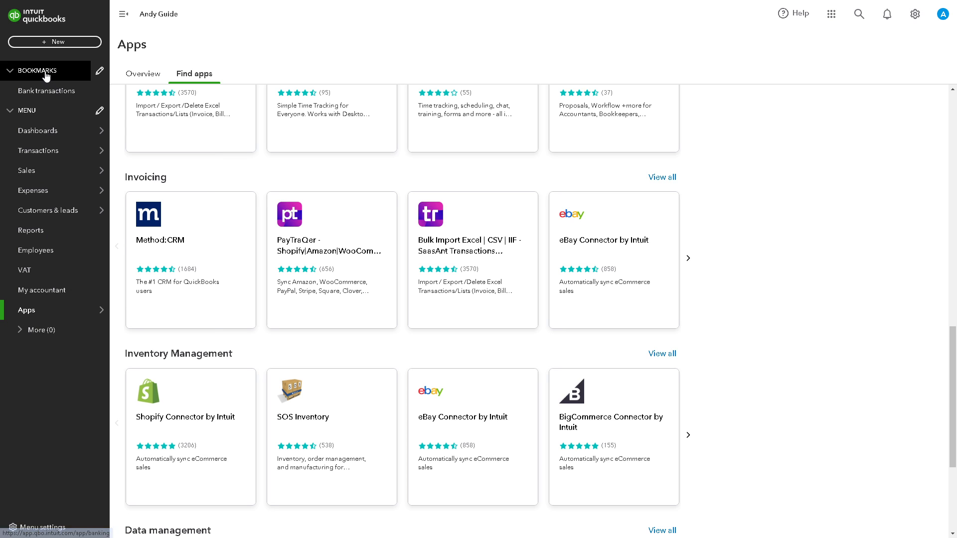
click(54, 42)
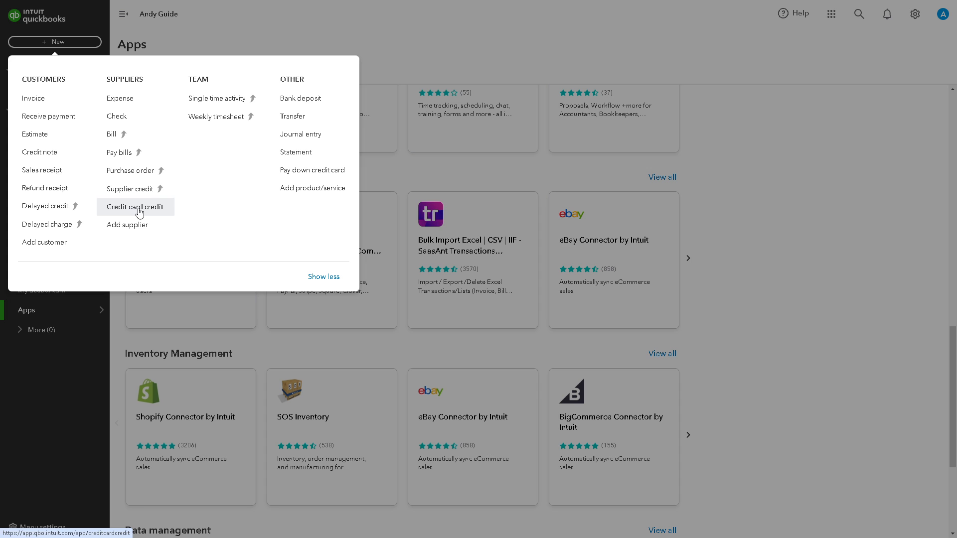
click(863, 291)
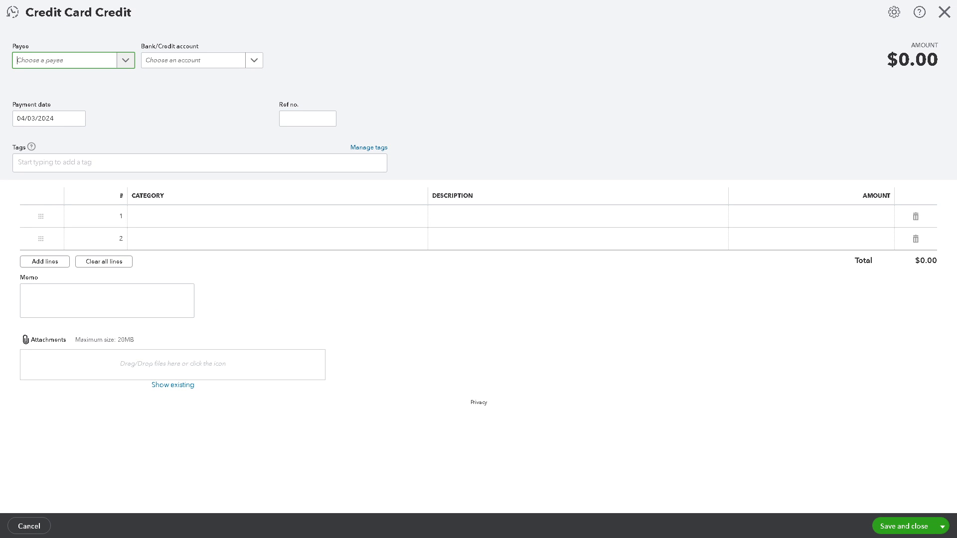
click(126, 61)
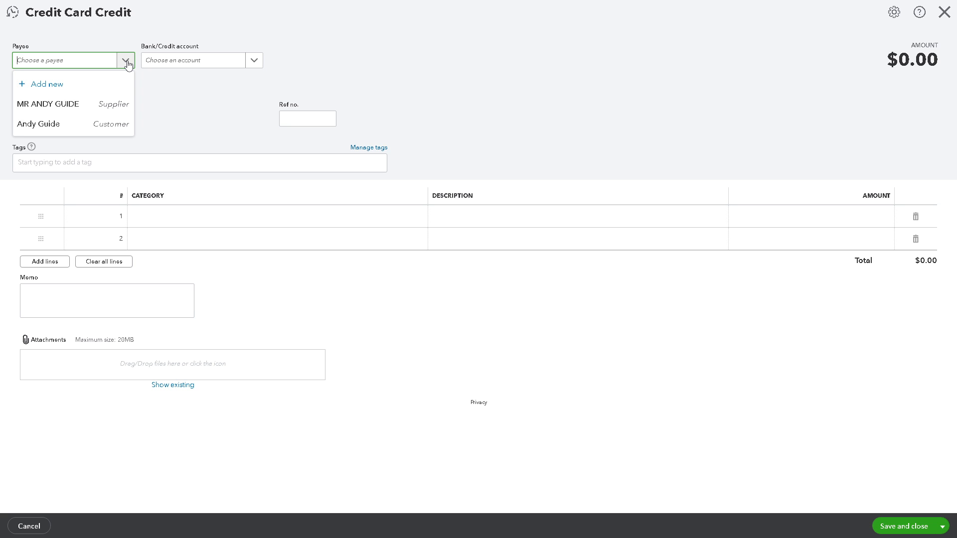
click(56, 108)
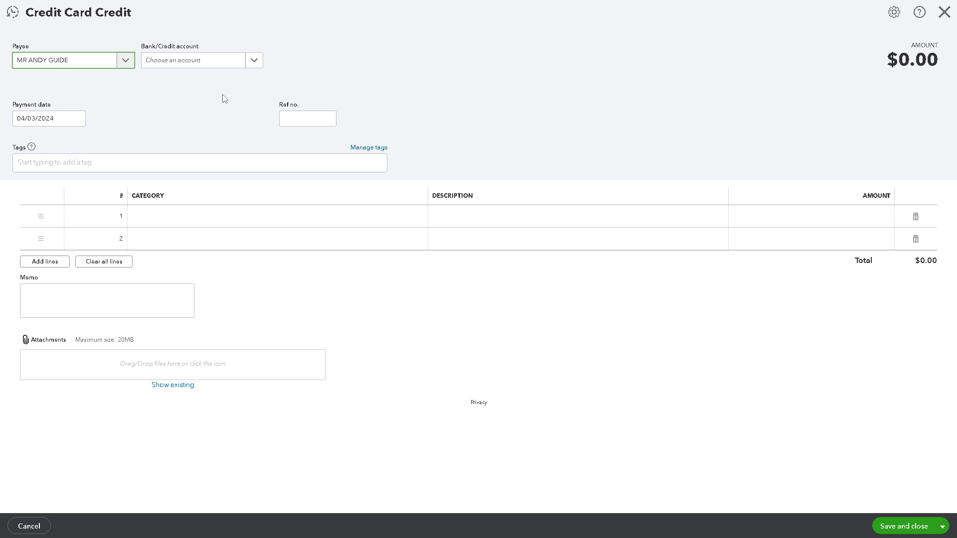
Check the available bank/credit accounts without choosing one and set the payment date to 05/24/2024.
click(258, 67)
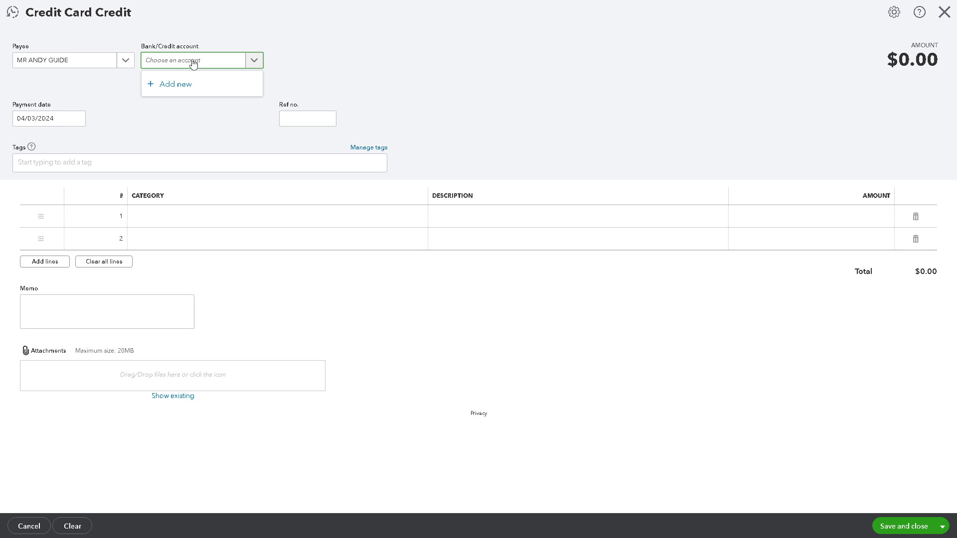
click(55, 126)
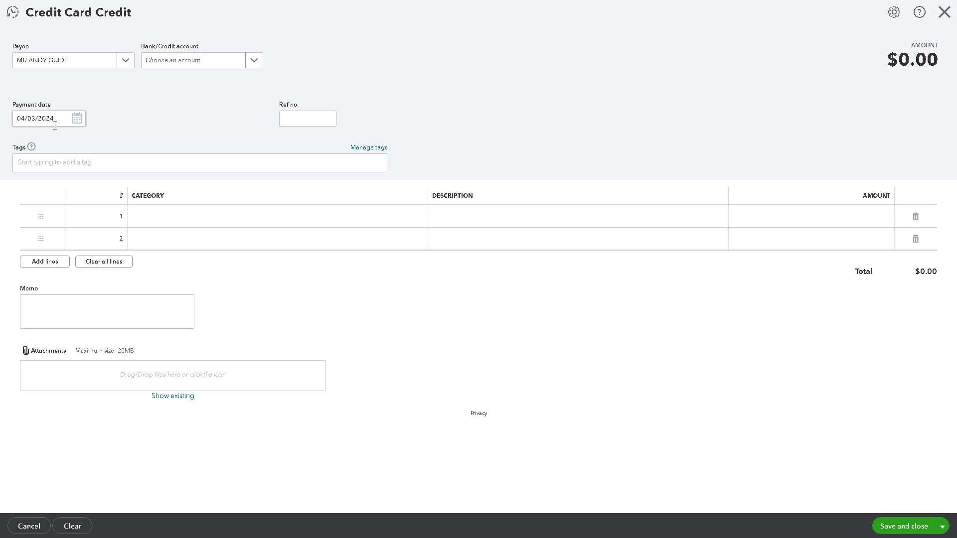
click(77, 122)
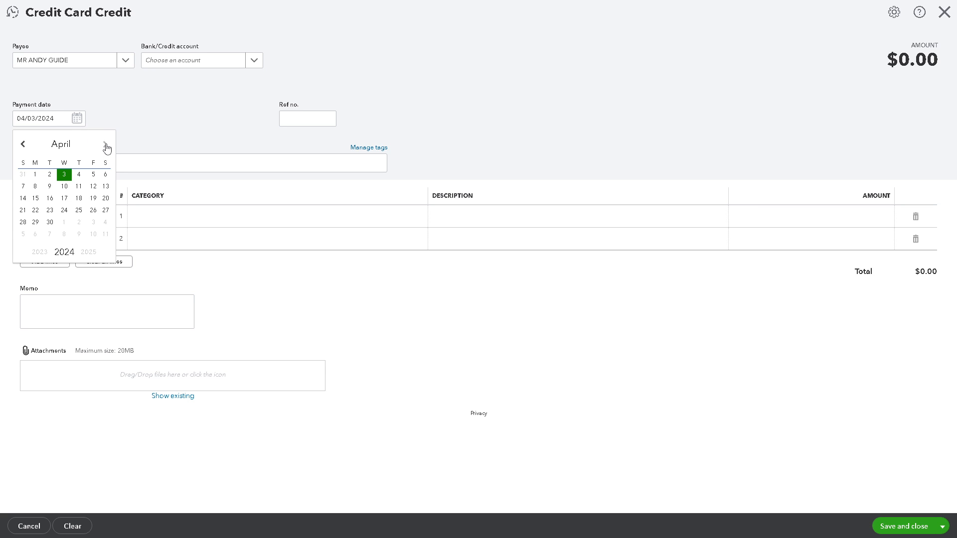
click(105, 144)
click(93, 210)
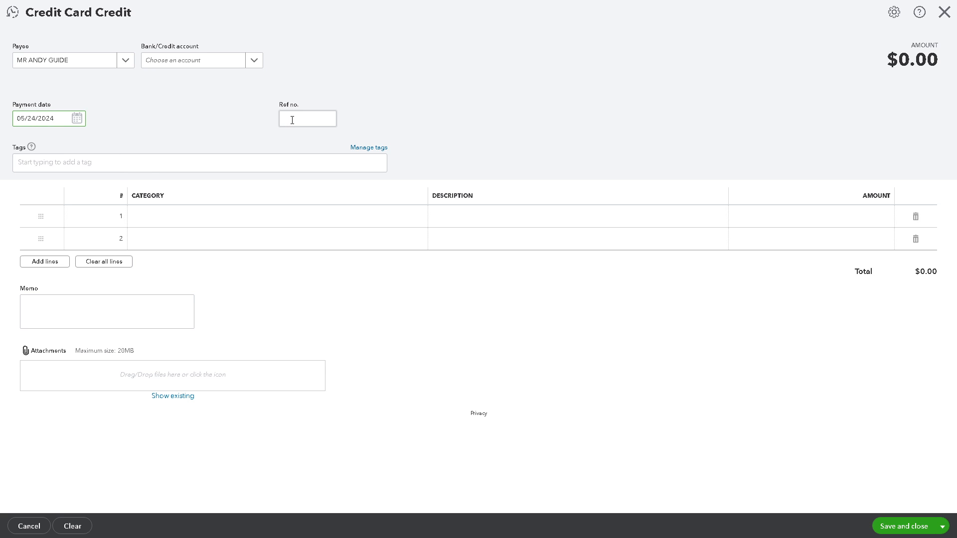
Enter 4532525 as the reference number of the credit card credit.
click(138, 125)
click(295, 117)
text(4532525)
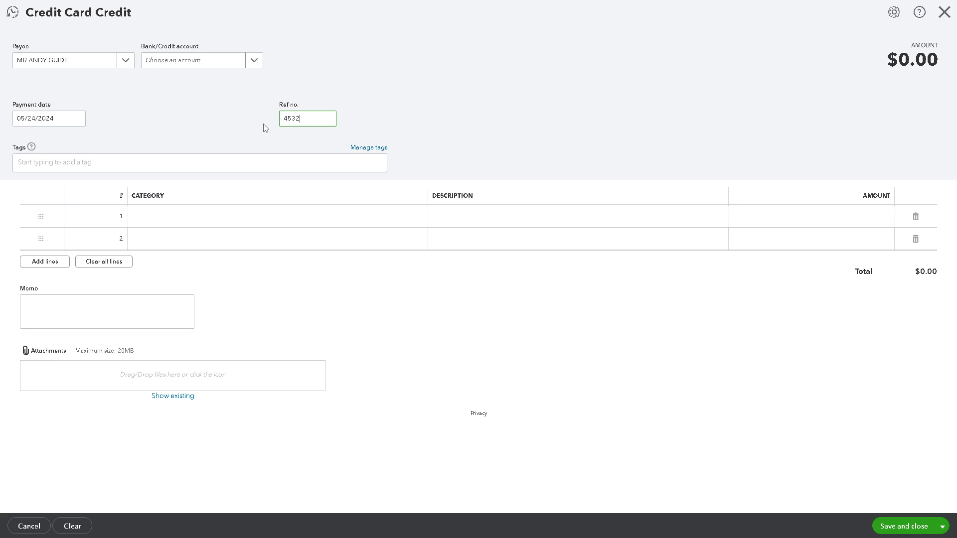
click(200, 132)
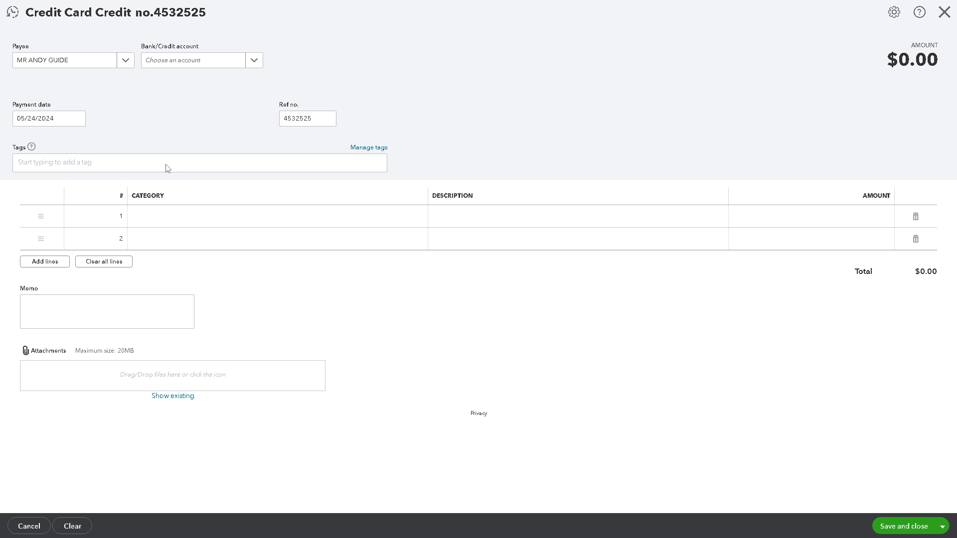
Open the tag manager and search the tags for "remove duplicate bank feed transactions in QuickBooks Online".
click(351, 149)
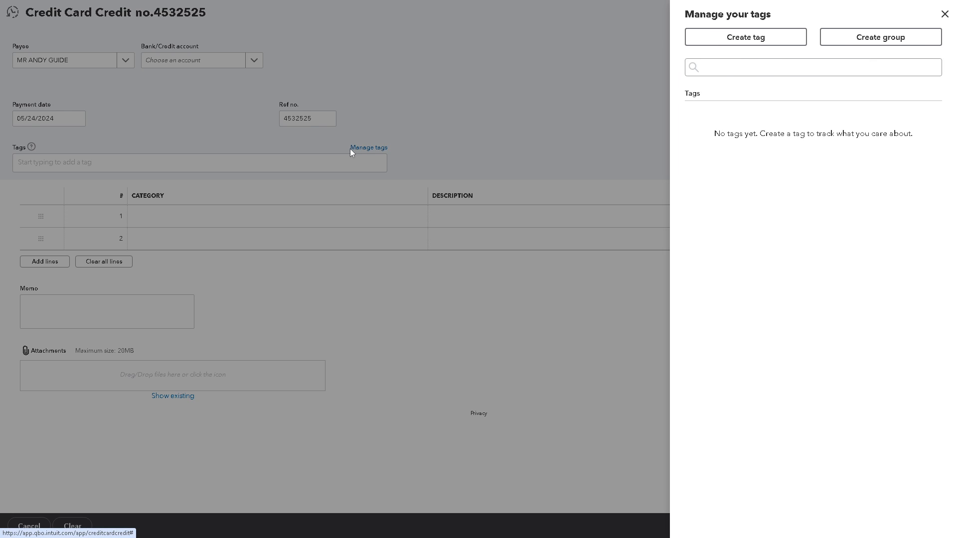
click(745, 68)
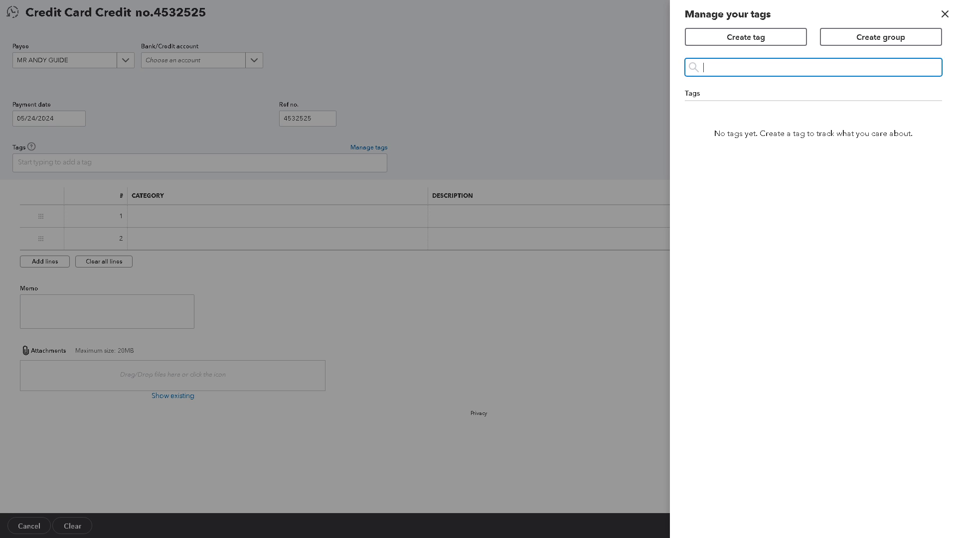
click(779, 185)
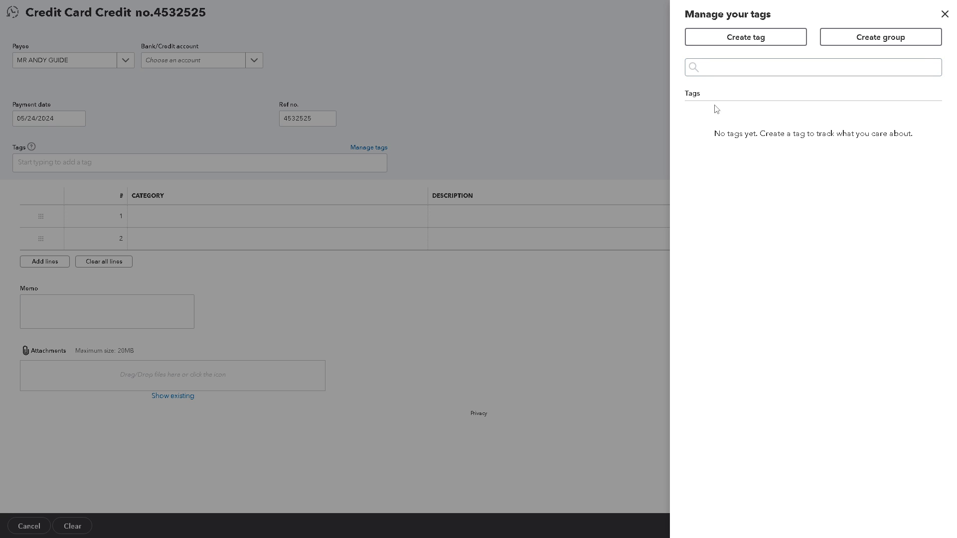
click(722, 73)
key(ctrl+v)
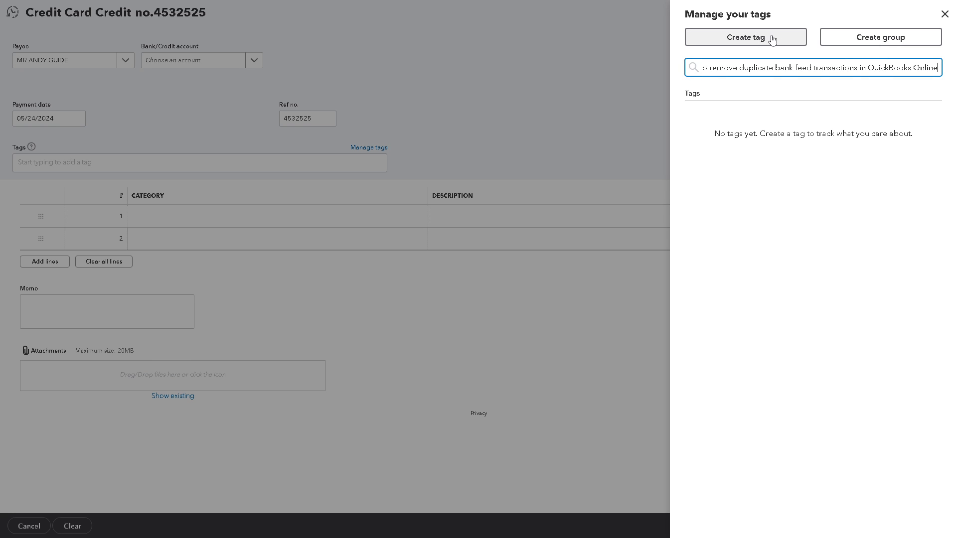
Create and save a tag named "How to remove duplicate bank feed transactions in" without a group, and close the tag manager.
click(792, 37)
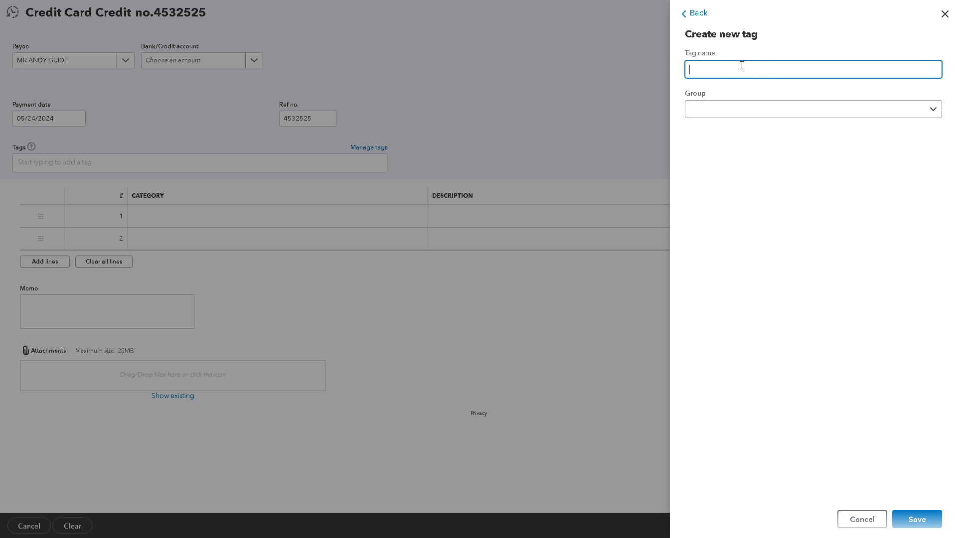
text(How to remove duplicate bank feed transactions in)
click(917, 520)
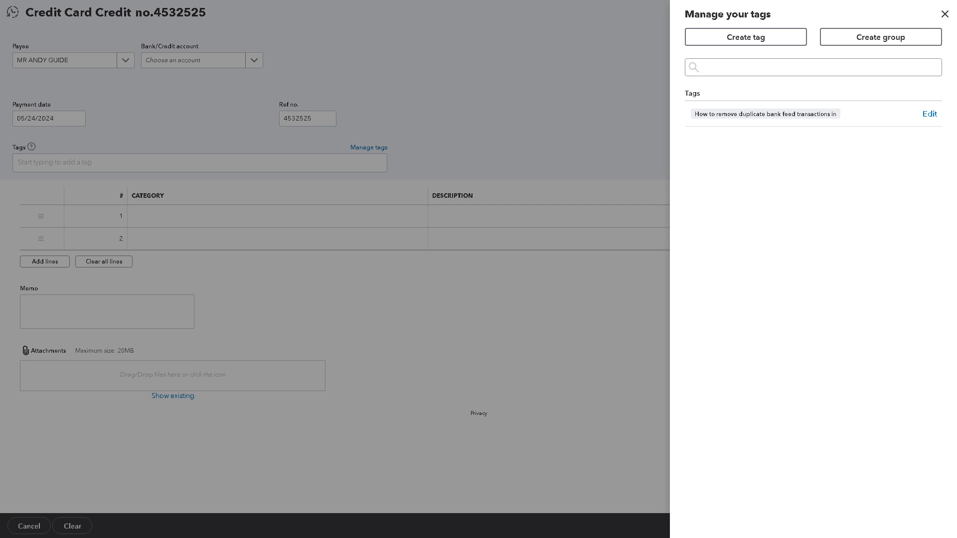
click(944, 14)
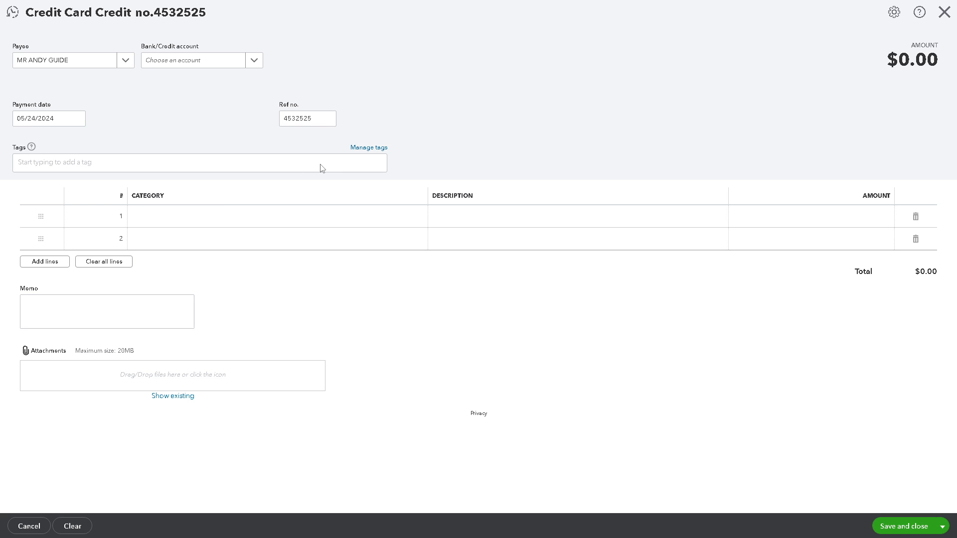
Set the category of line 1 to Equipment rental and of line 2 to Dues and subscriptions.
click(161, 207)
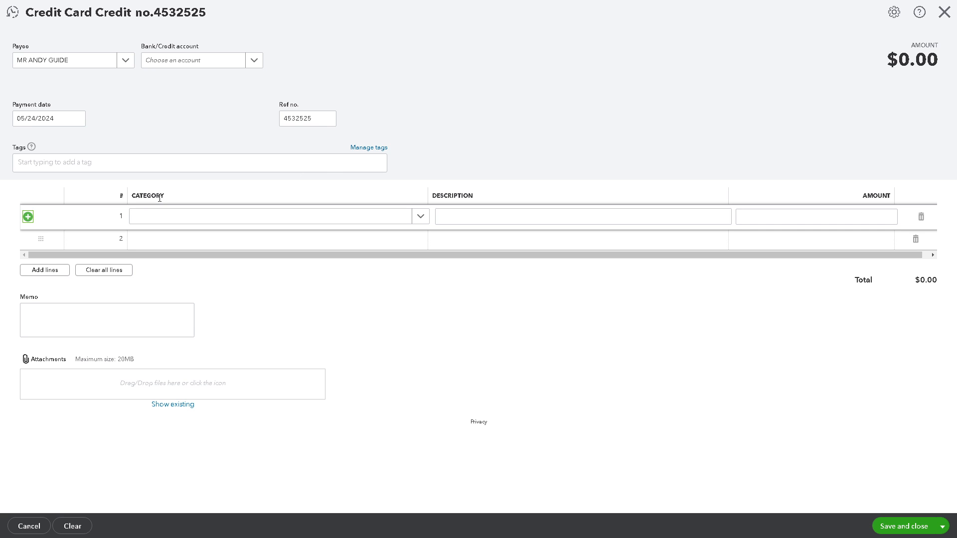
click(420, 217)
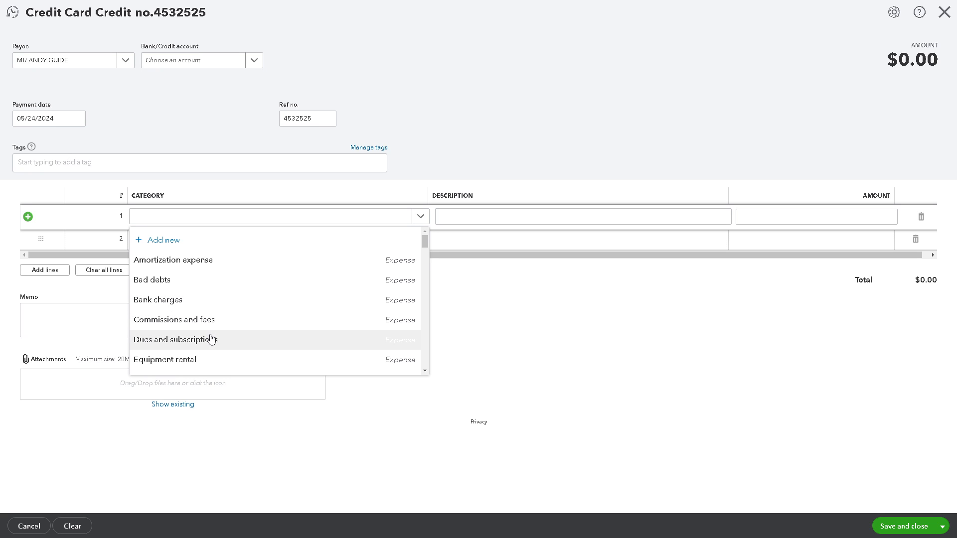
click(201, 359)
click(367, 248)
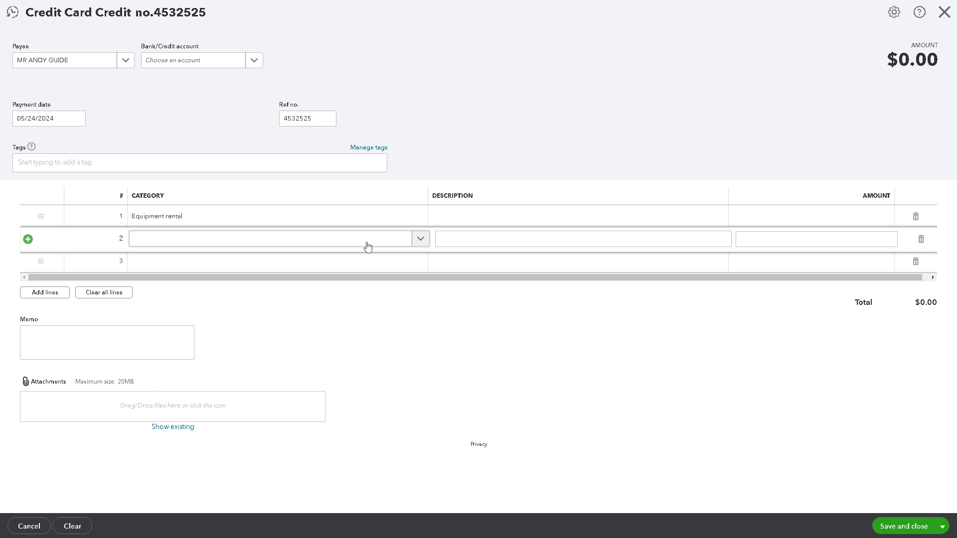
click(421, 238)
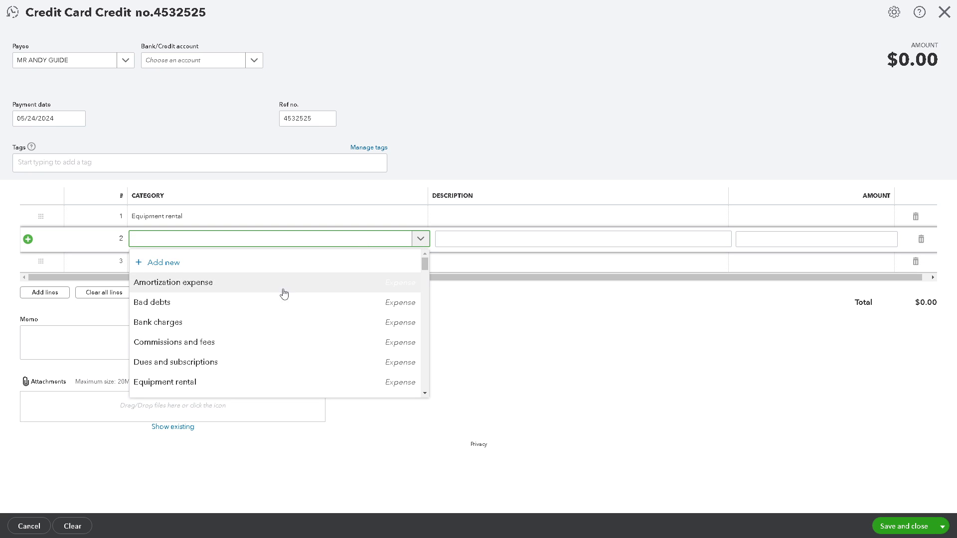
click(199, 363)
Set the category of line 3 to Commissions and fees and of line 4 to Management compensation.
click(419, 263)
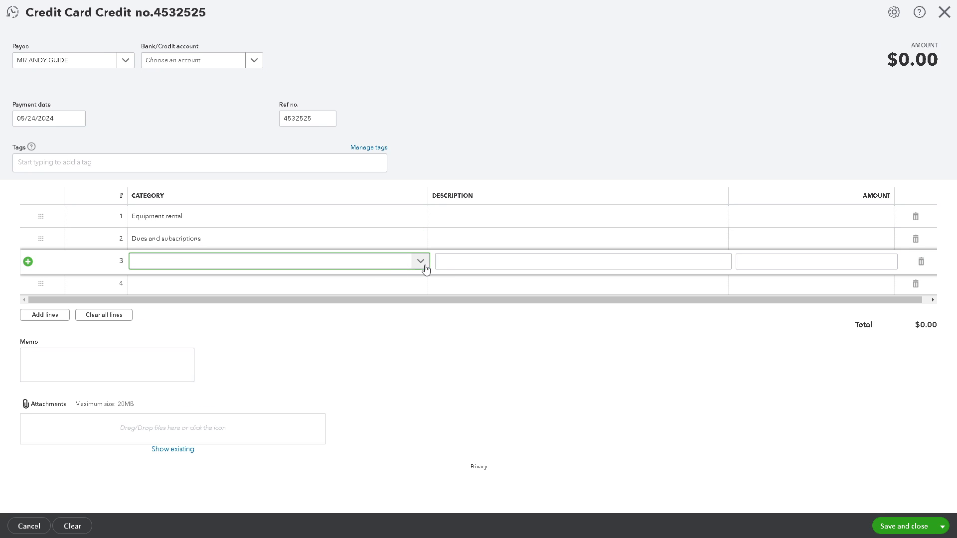
click(426, 264)
scroll(209, 349, down, 2)
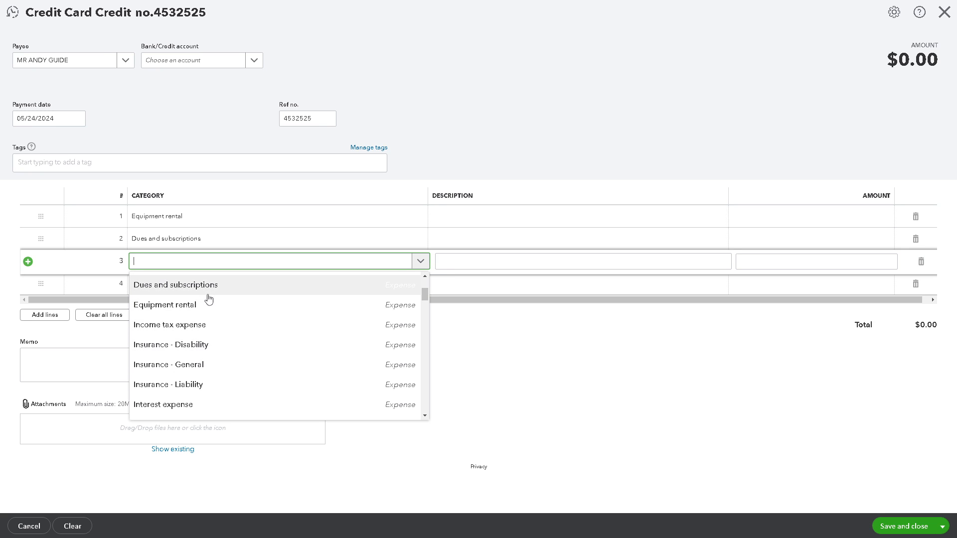
scroll(208, 296, up, 1)
click(209, 324)
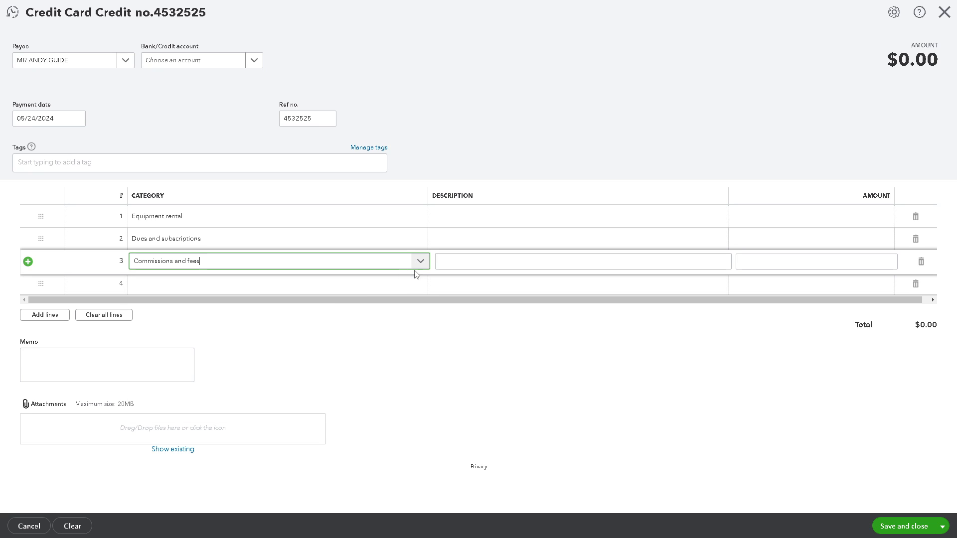
click(418, 284)
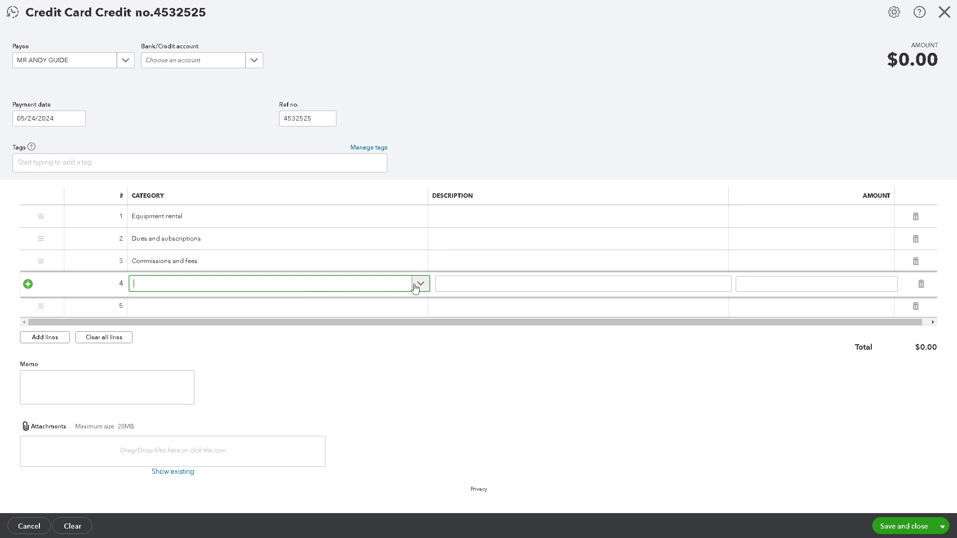
click(419, 284)
scroll(202, 349, down, 3)
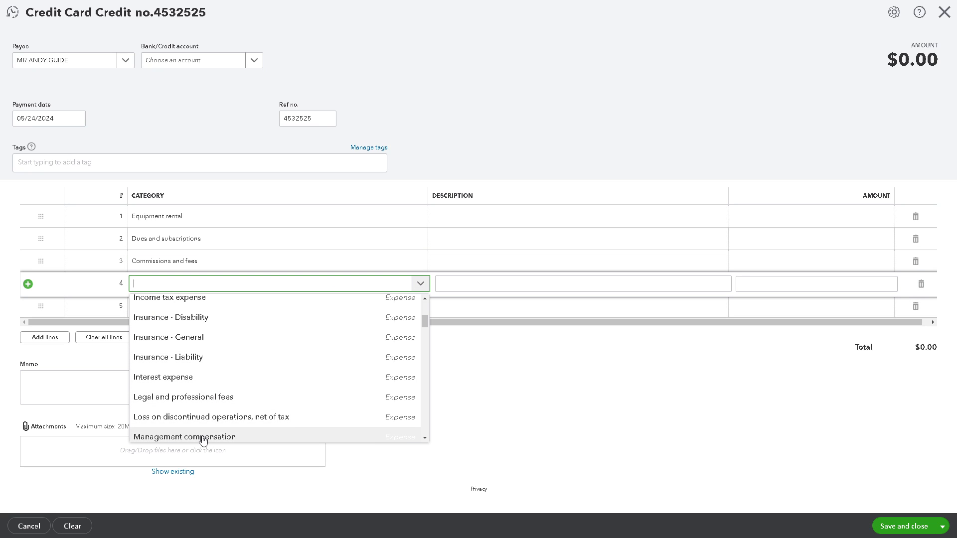
click(206, 437)
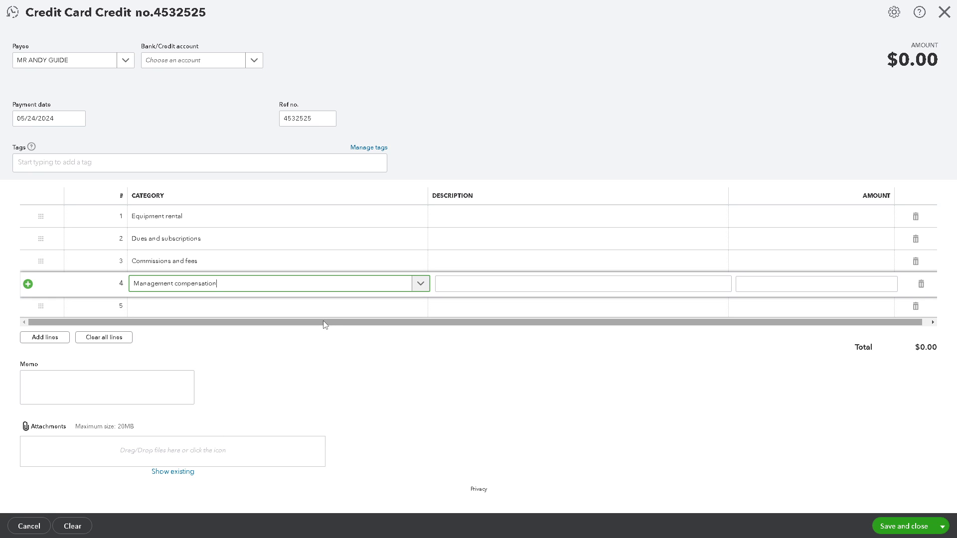
Enter "How to remove duplicate bank feed transactions in QuickBooks Online" as the description of lines 1 through 5.
click(469, 215)
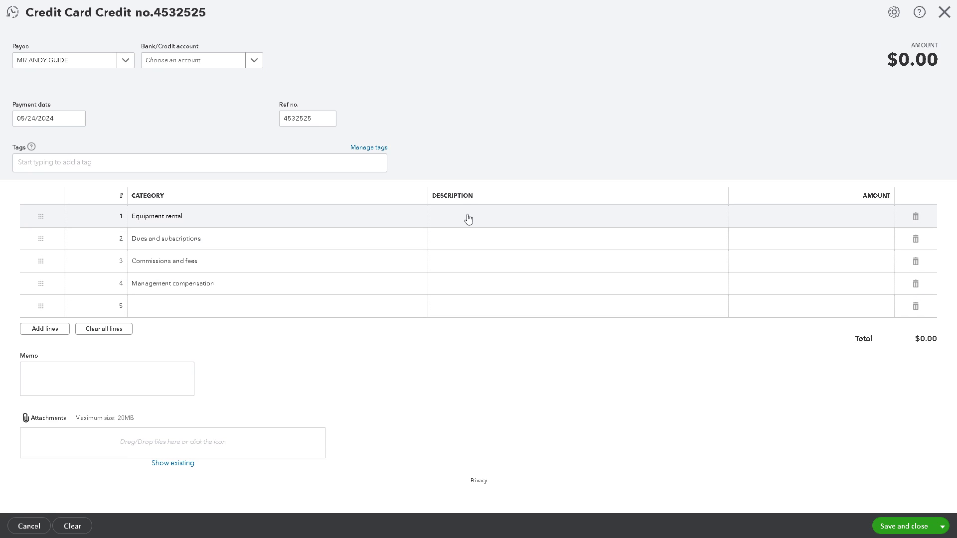
text(How to remove duplicate bank feed transactions in QuickBooks Online)
click(477, 247)
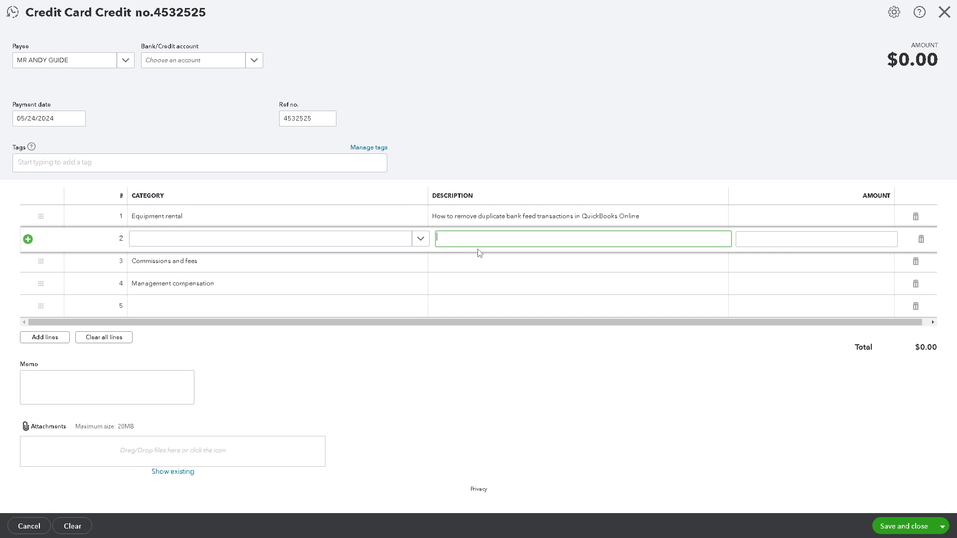
text(How to remove duplicate bank feed transactions in QuickBooks Online)
click(482, 266)
text(How to remove duplicate bank feed transactions in QuickBooks Online)
click(481, 288)
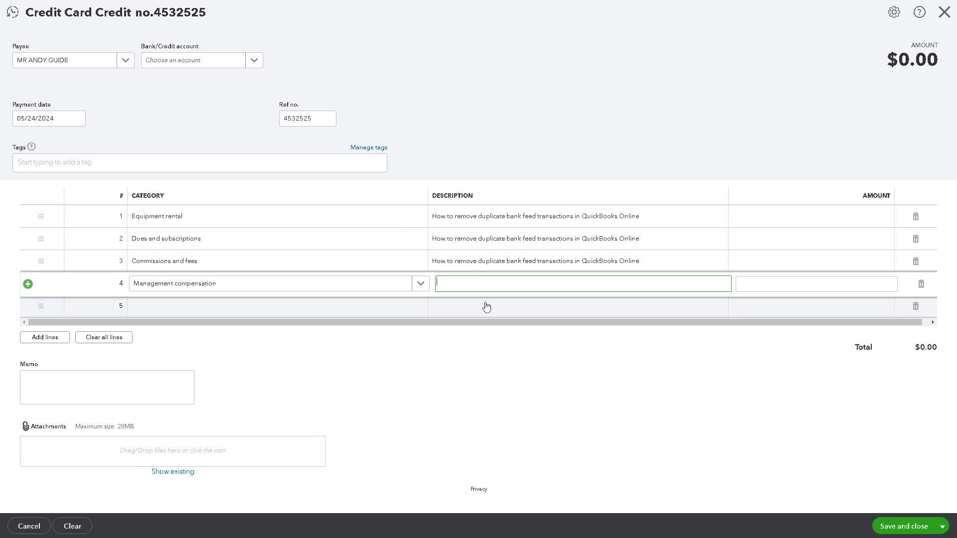
text(How to remove duplicate bank feed transactions in QuickBooks Online)
click(490, 309)
text(How to remove duplicate bank feed transactions in QuickBooks Online)
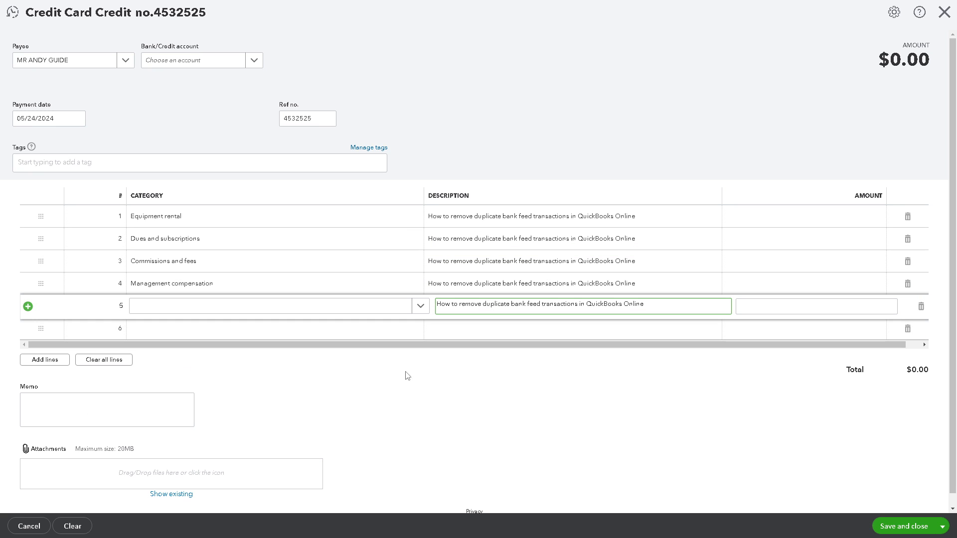
click(431, 379)
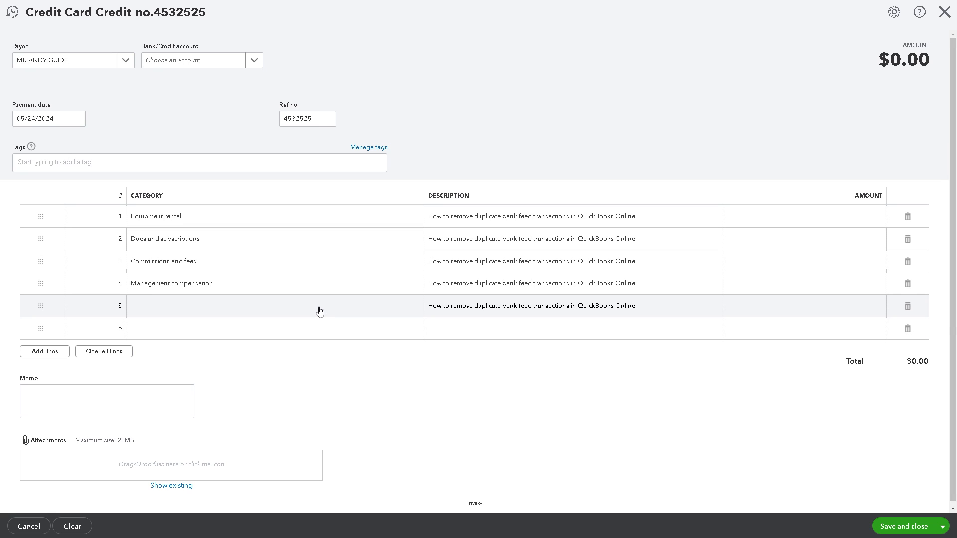
Enter the amounts 200, 1000, 50, 20 and 80 for lines 1 through 5.
click(814, 217)
text(200)
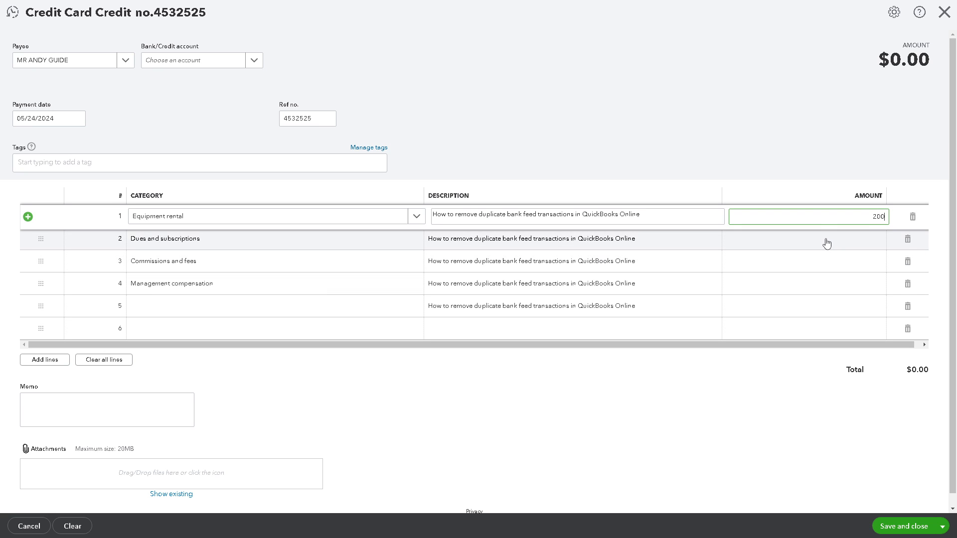
click(826, 239)
text(1000)
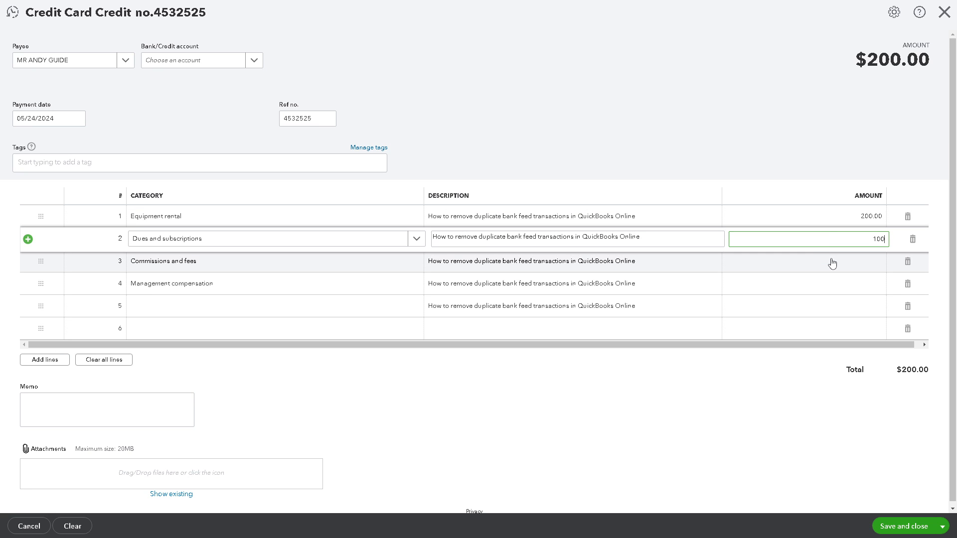
click(831, 263)
text(50)
click(835, 288)
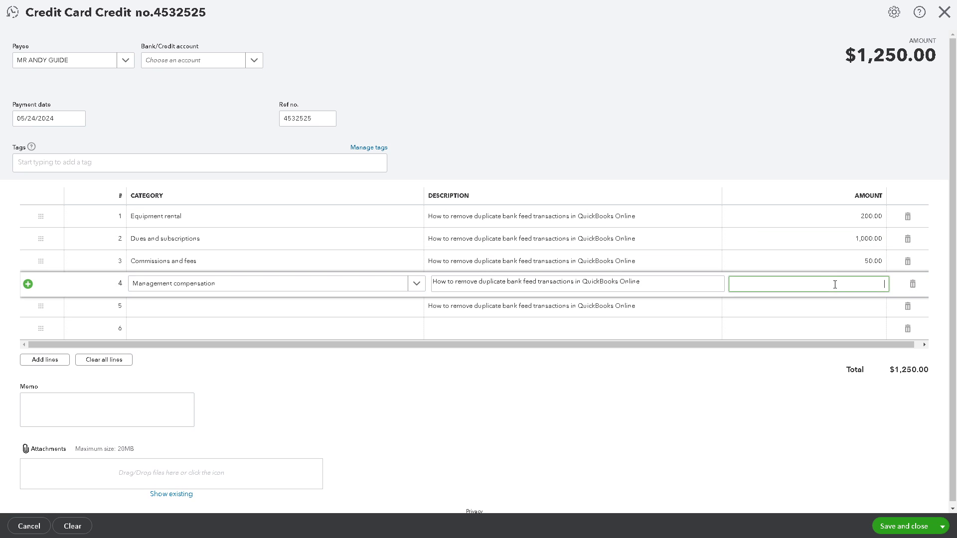
text(20)
click(841, 307)
text(80)
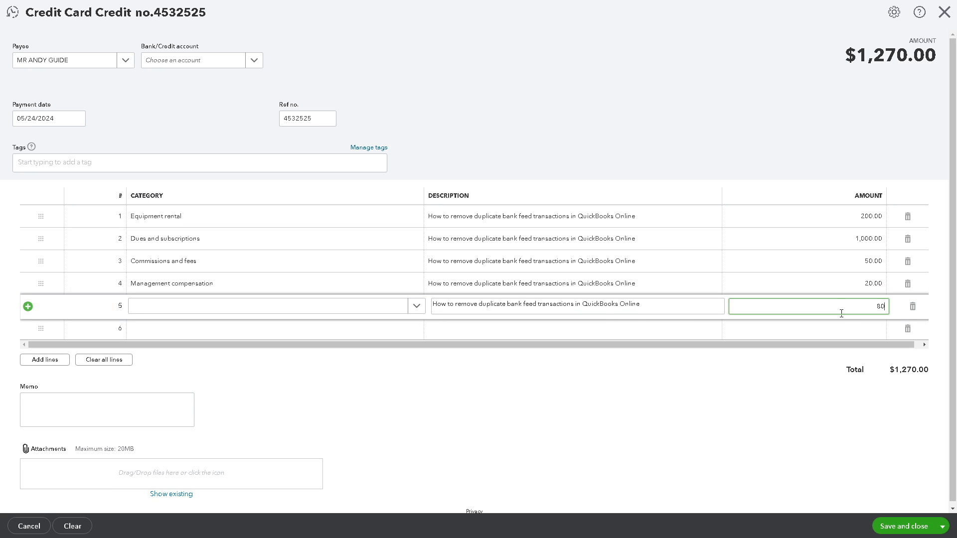
click(844, 330)
click(360, 441)
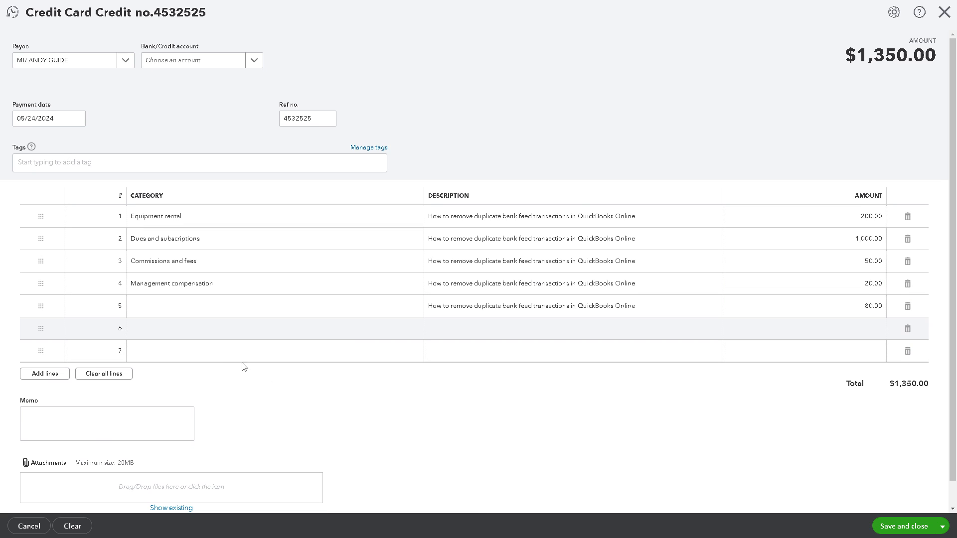
Add four more blank lines and enter the memo "How to remove duplicate bank feed transactions in QuickBooks Online".
scroll(150, 358, down, 1)
click(50, 355)
scroll(190, 359, down, 2)
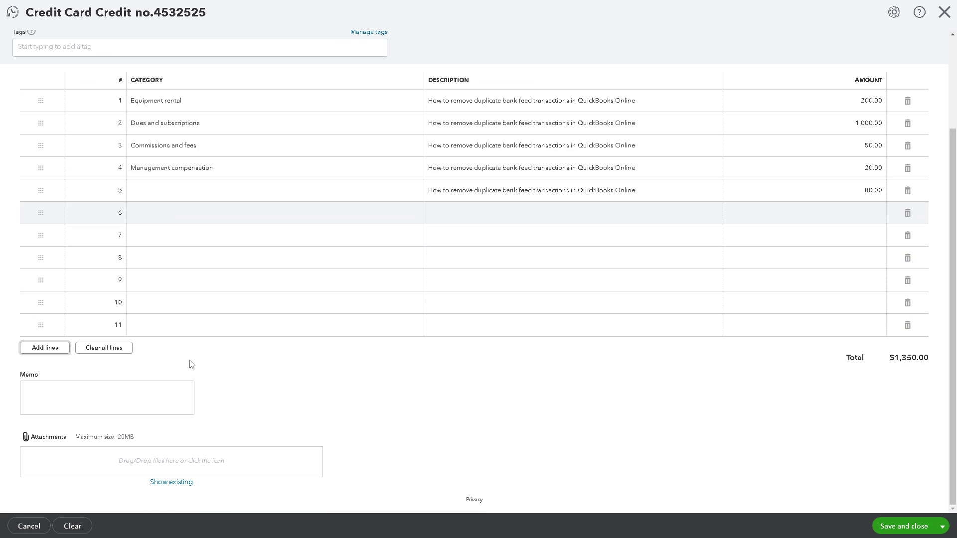
click(113, 397)
text(How to remove duplicate bank feed transactions in QuickBooks Online)
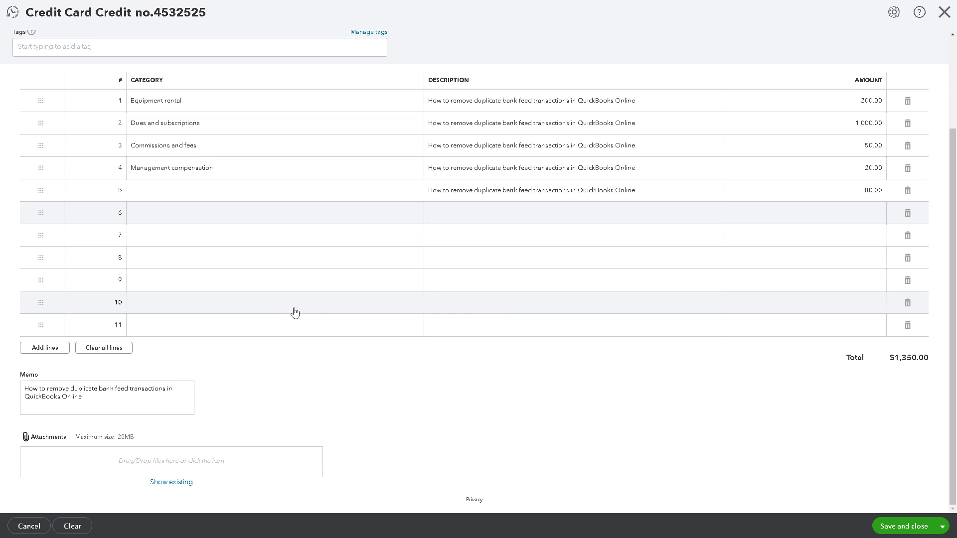
Try to save and close the credit card credit, and open the alternative save options.
scroll(239, 239, up, 2)
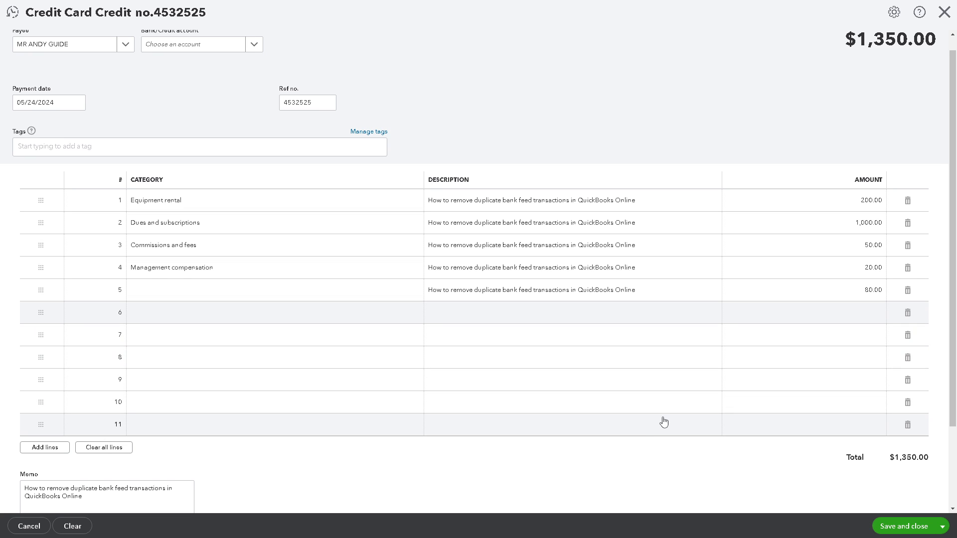
click(903, 530)
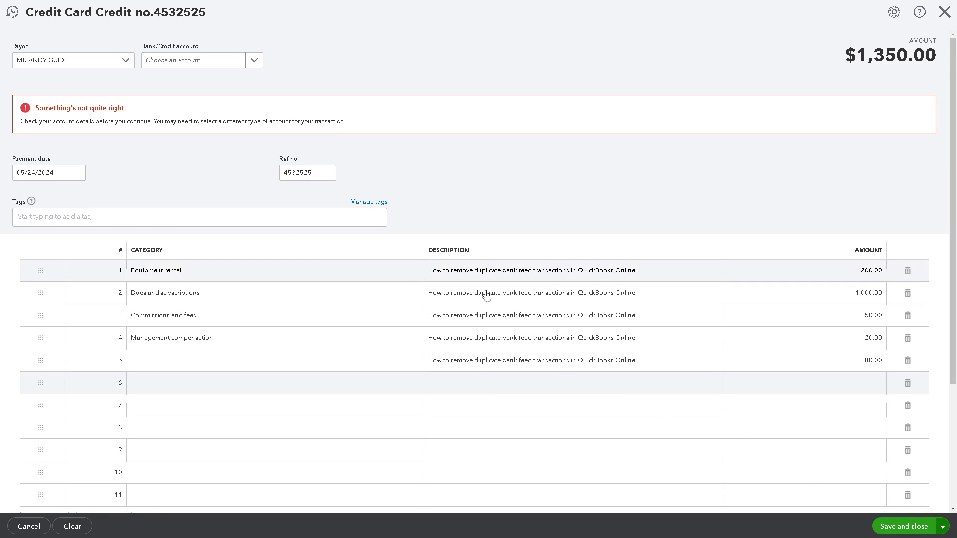
scroll(515, 349, down, 3)
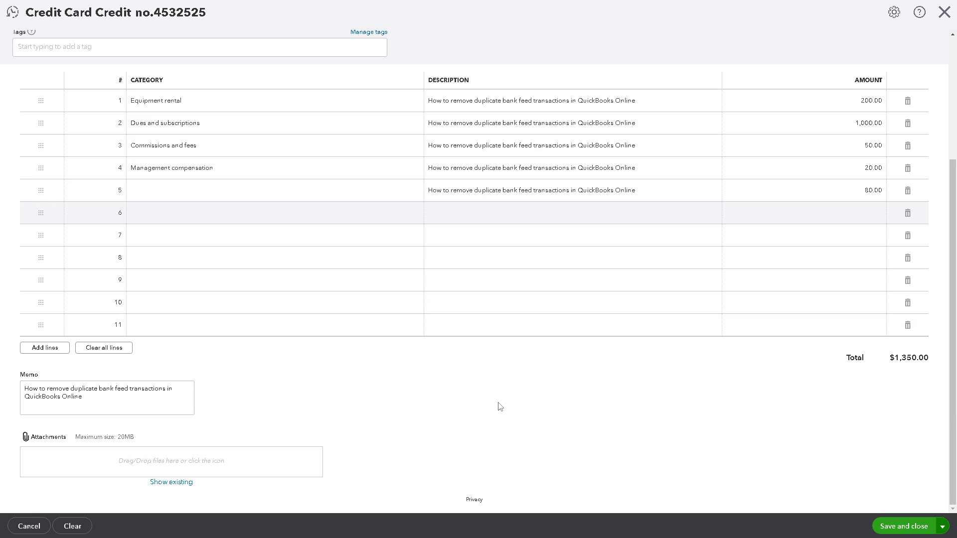
click(943, 527)
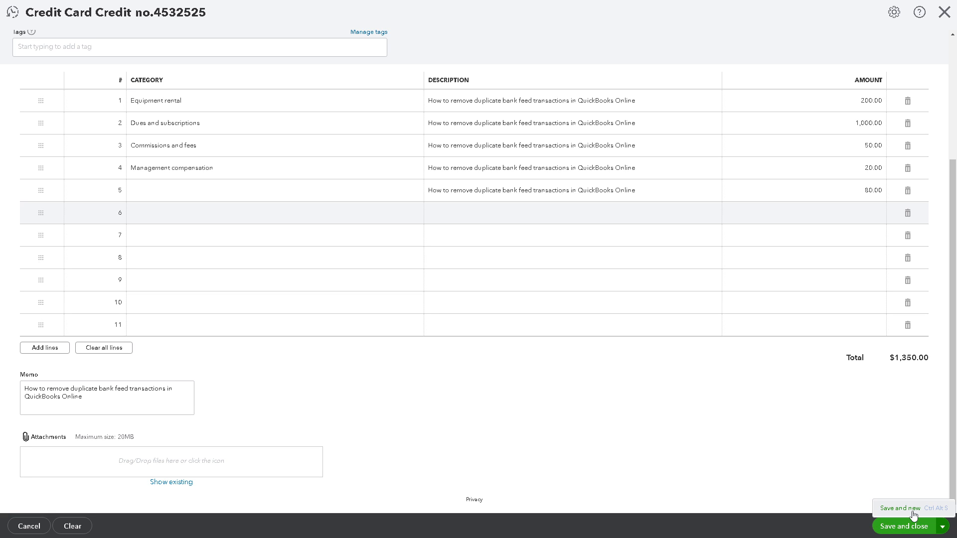